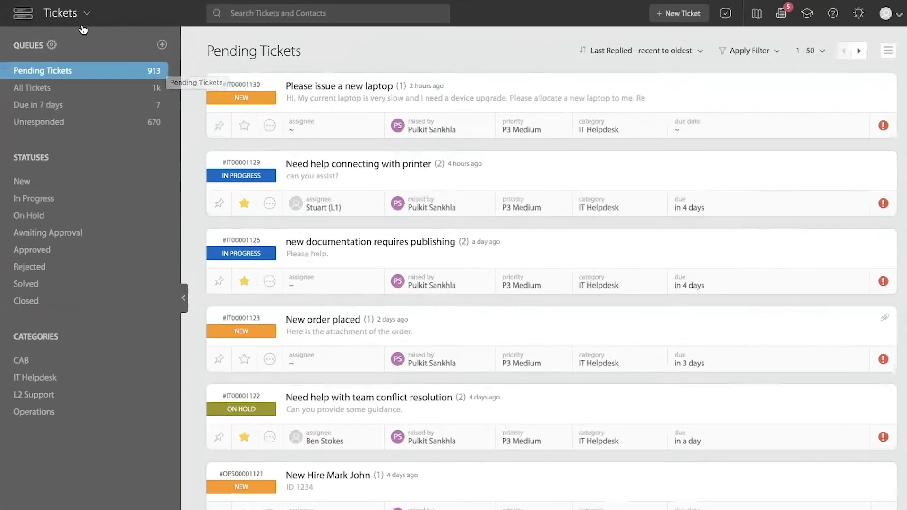
Step: Open the Assets module and view its list of configured asset fields
click(174, 104)
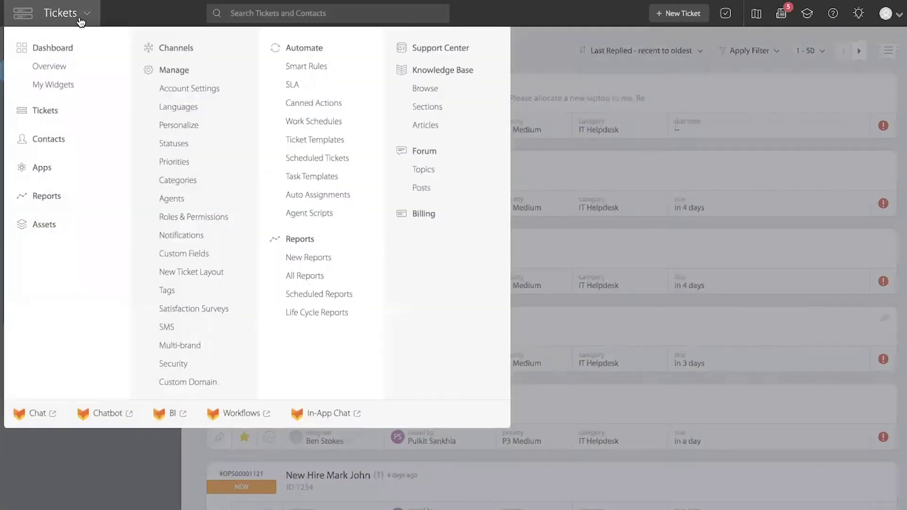
click(41, 225)
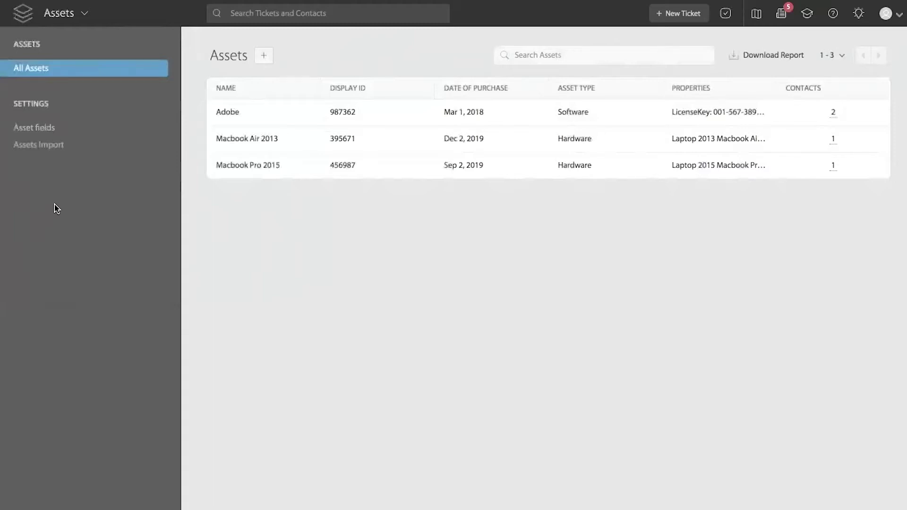
click(57, 132)
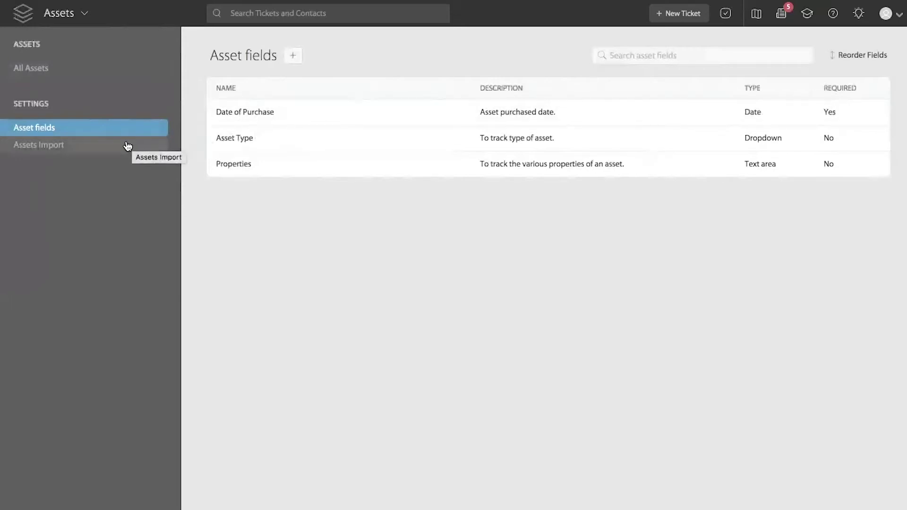
Step: View the upload form for a new asset import, the full asset list and the asset fields
click(88, 149)
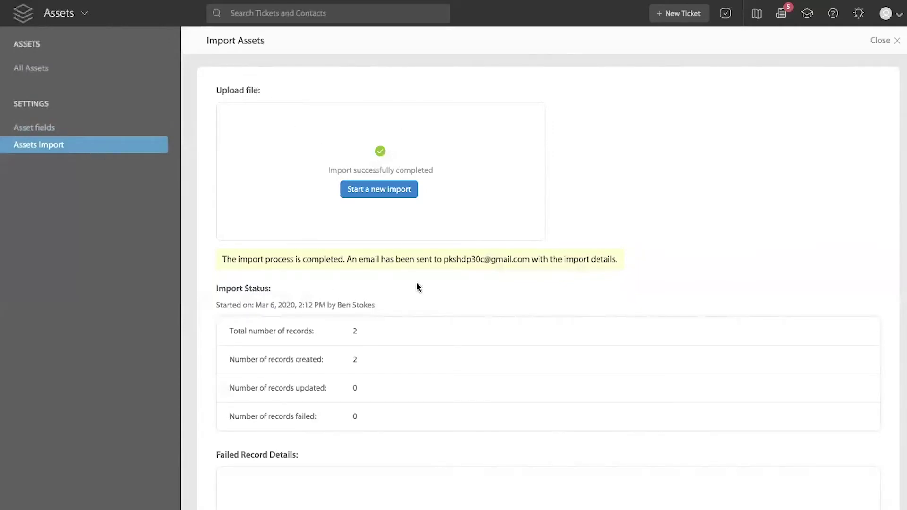
click(369, 196)
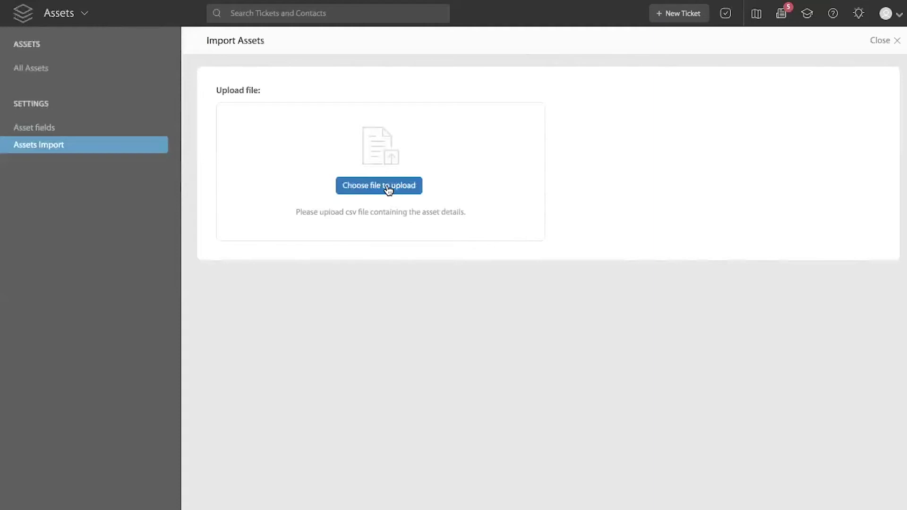
click(77, 71)
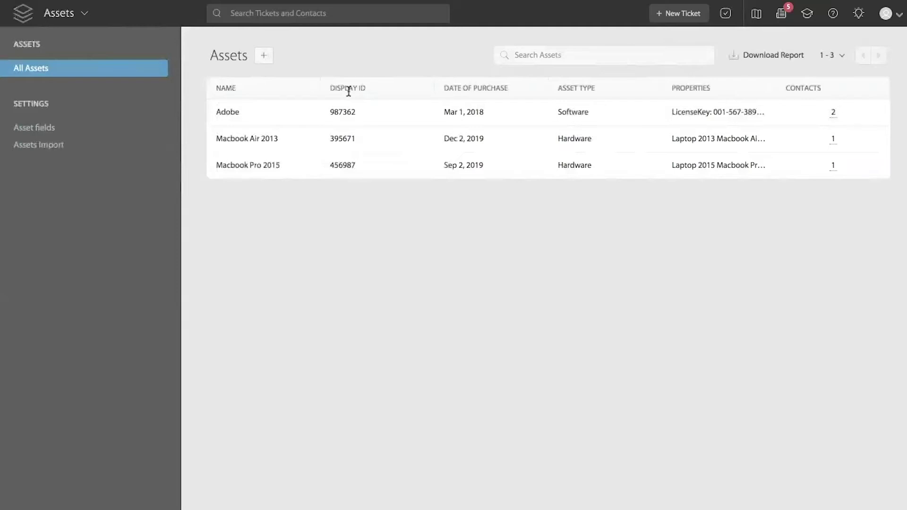
click(126, 132)
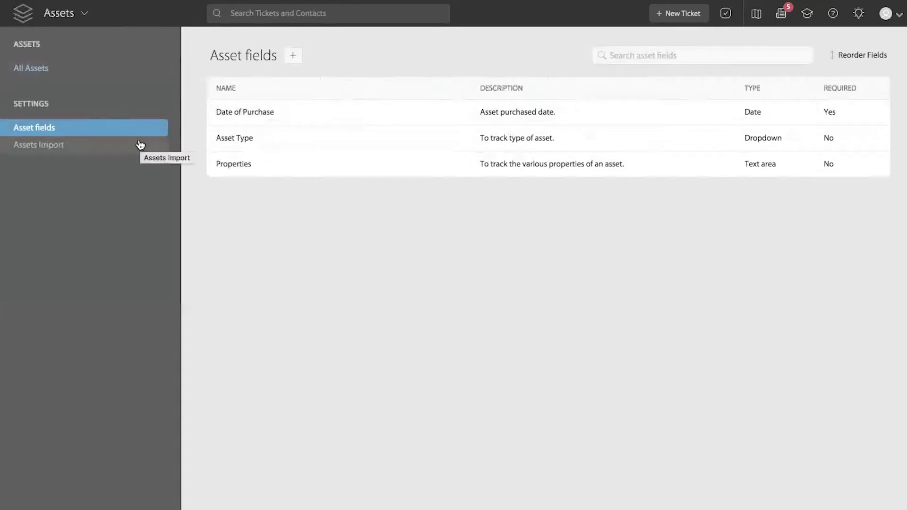
Step: Switch to Excel and examine the Name, Display ID, Date of Purchase and Contacts columns of Asset_Import_Mar_06.csv
key(super+Tab)
key(super+Tab)
key(super+shift+Tab)
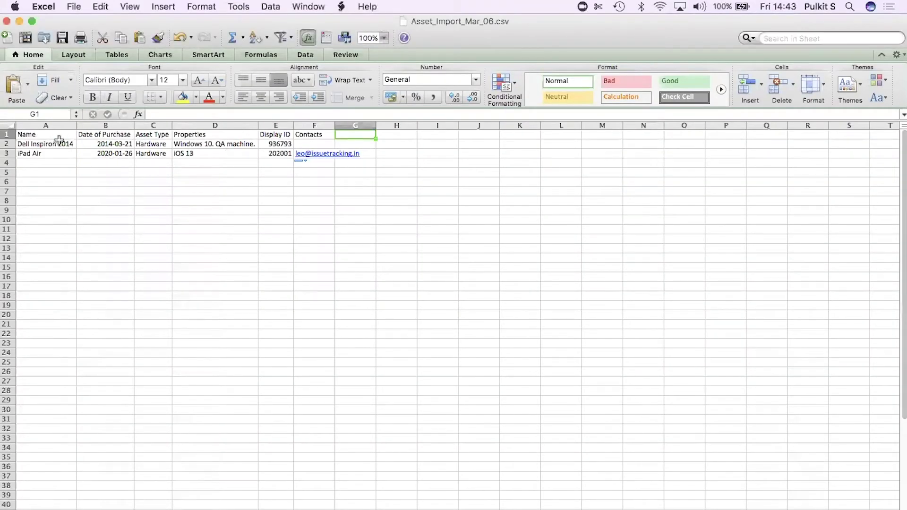
click(38, 135)
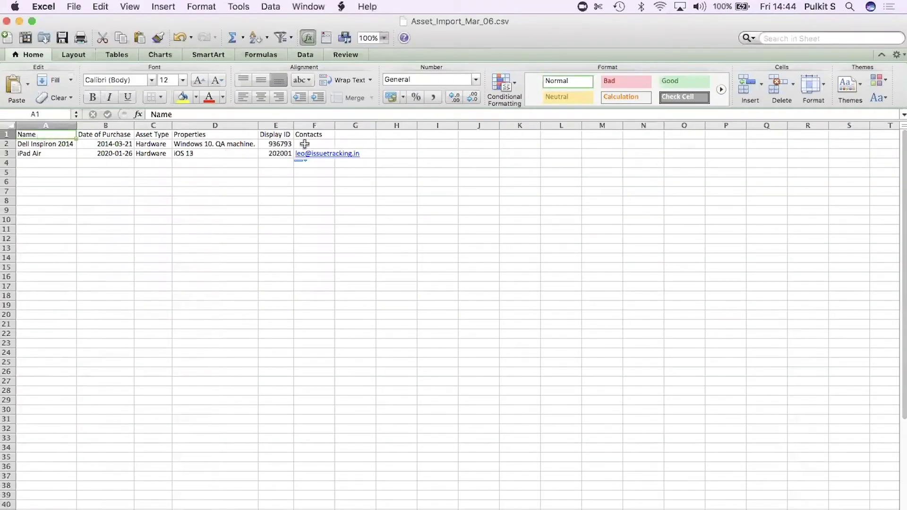
click(278, 135)
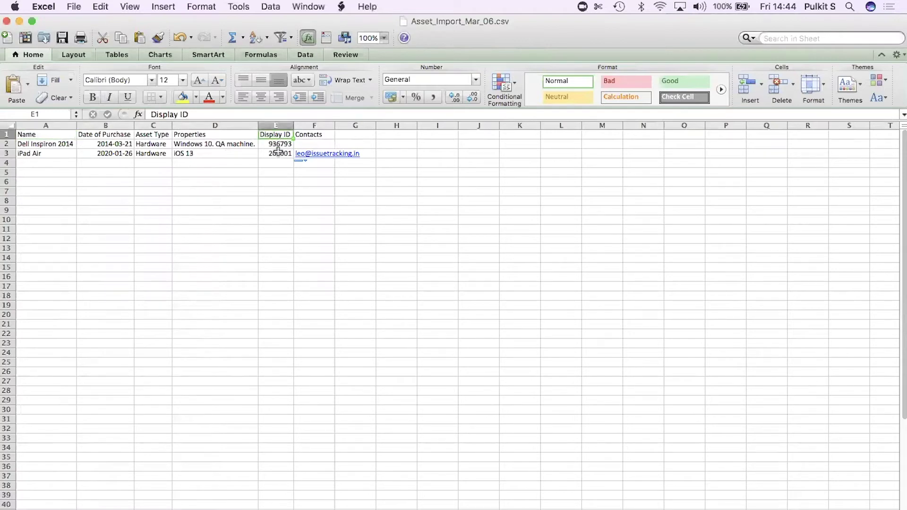
click(99, 136)
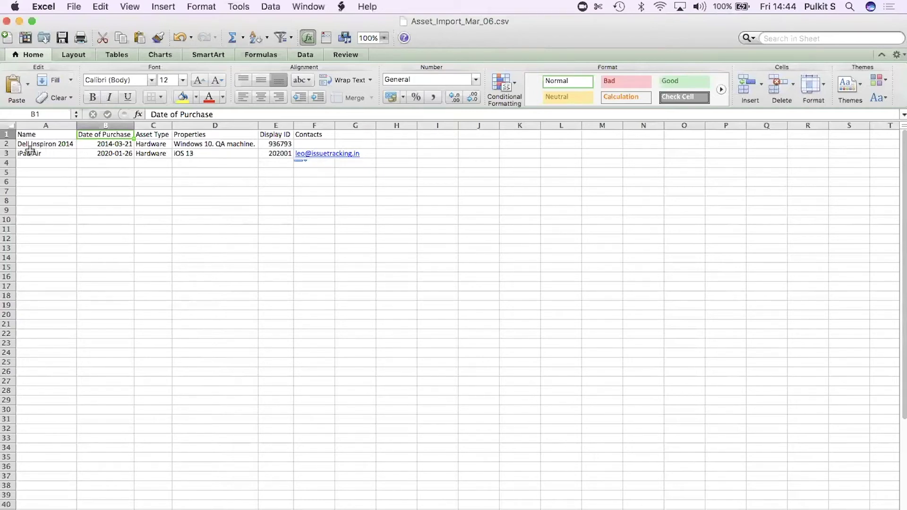
click(306, 135)
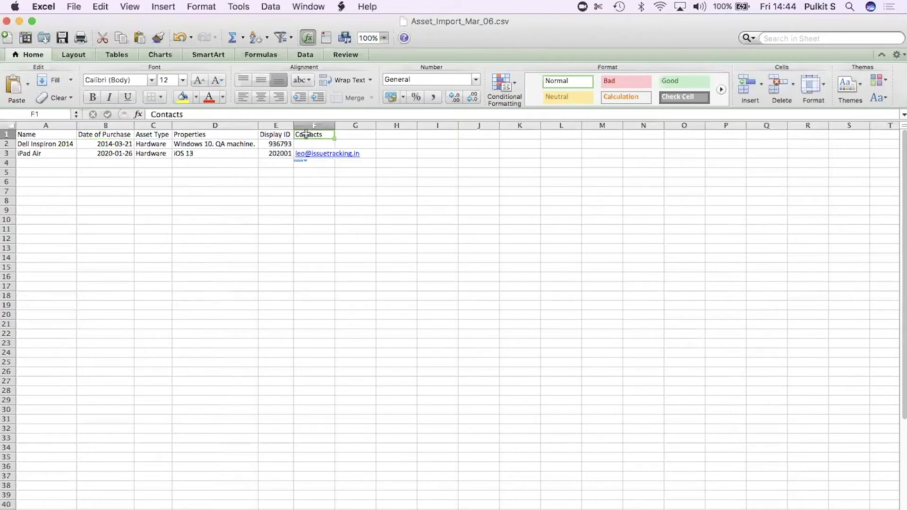
Step: Switch back to HappyFox, view the asset import upload form and check the list of existing assets
key(super+Tab)
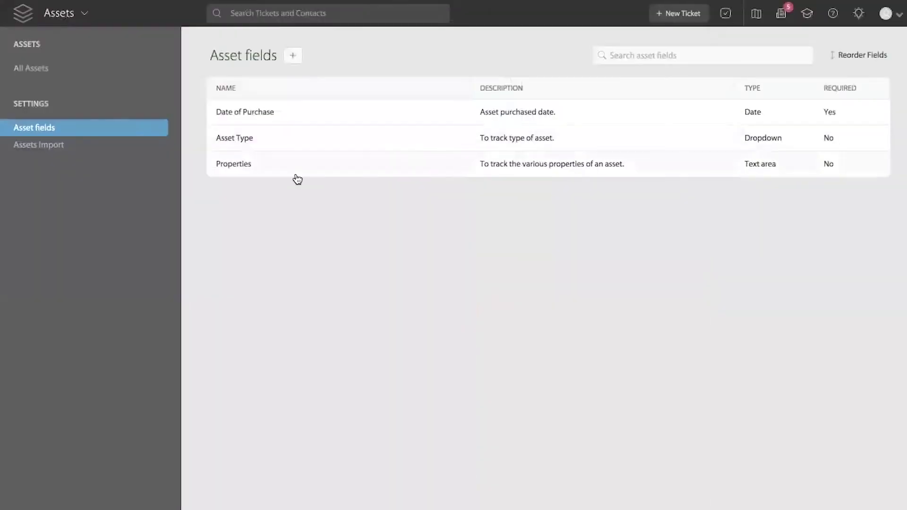
click(94, 147)
click(347, 189)
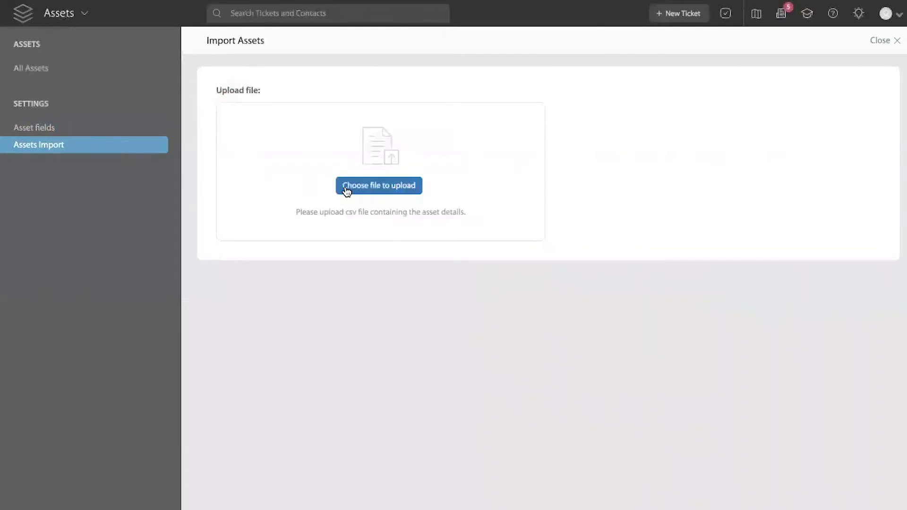
click(81, 68)
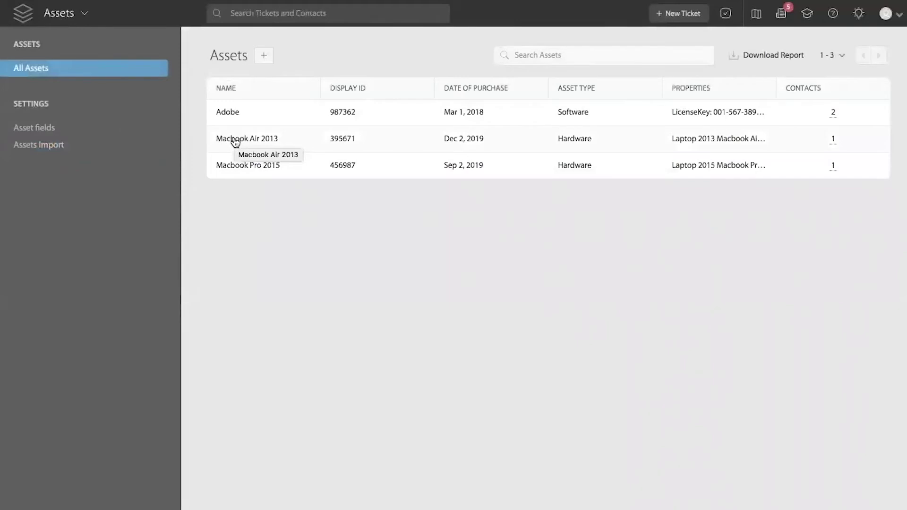
Step: Start a new asset import and import the file Asset_Import_Mar_06.csv
click(81, 149)
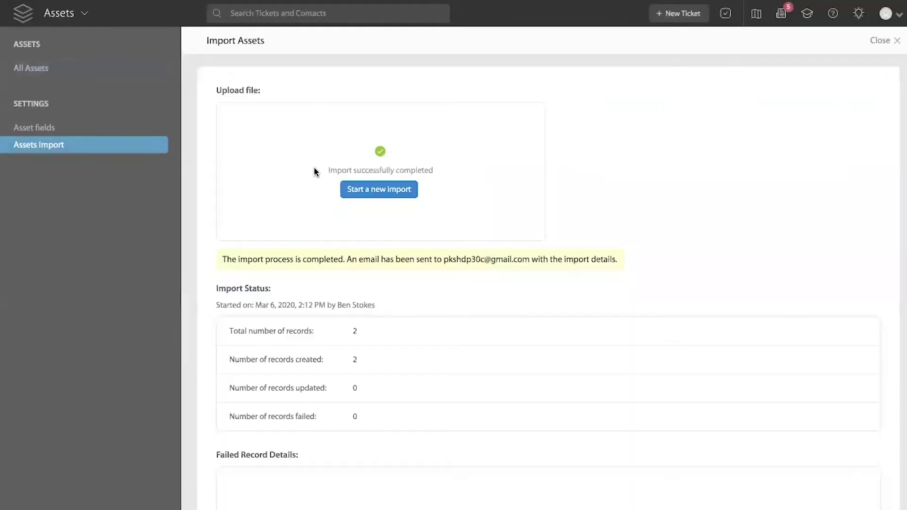
click(384, 193)
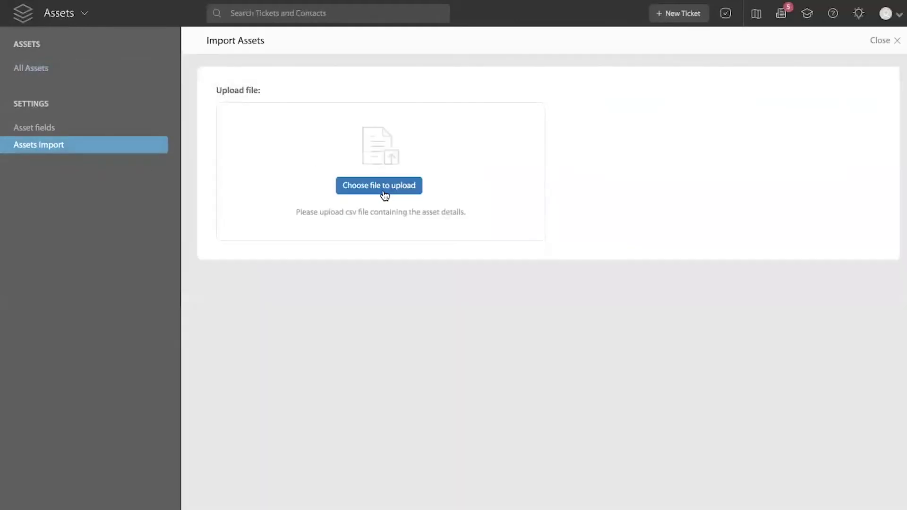
click(409, 188)
click(363, 46)
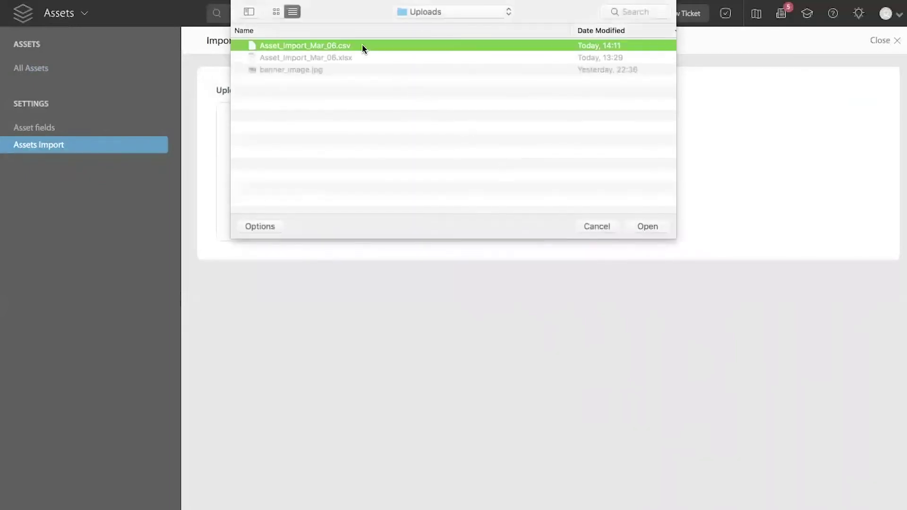
click(642, 226)
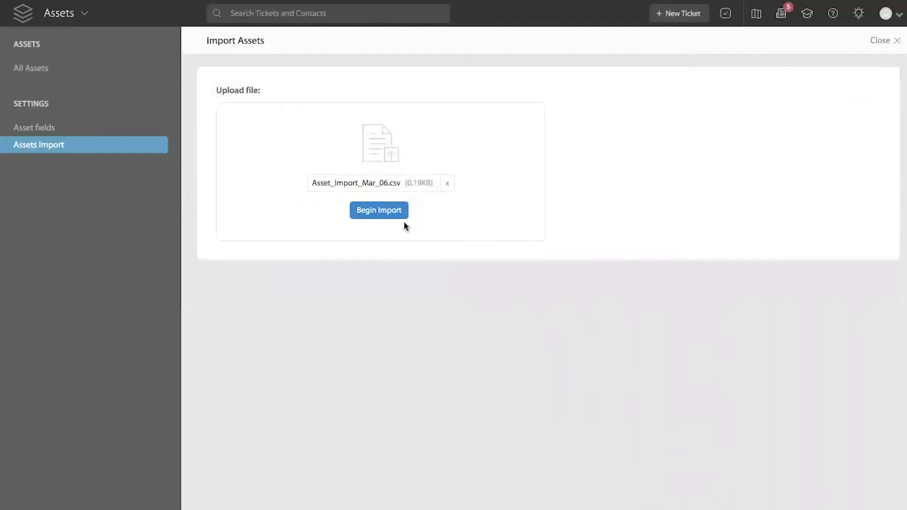
click(392, 216)
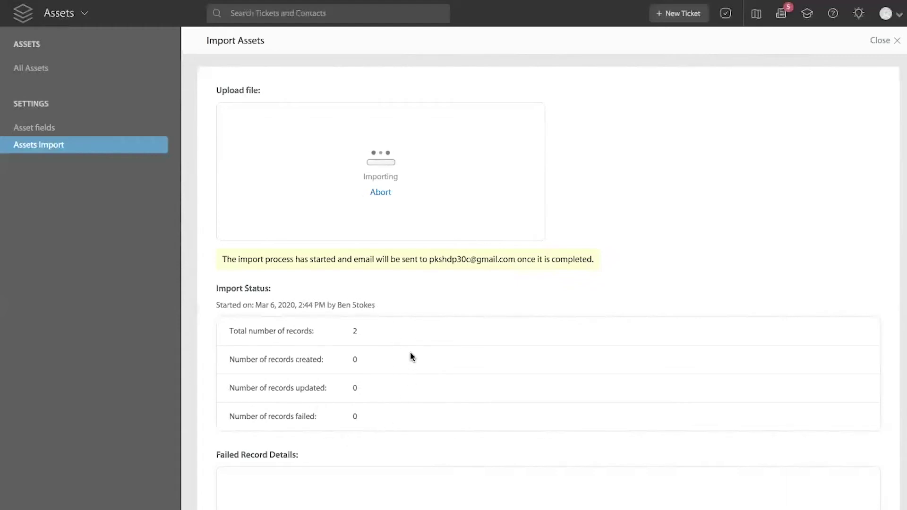
Step: Check the import status and failed record details, look at the asset list and reopen the import status
scroll(411, 358, down, 1)
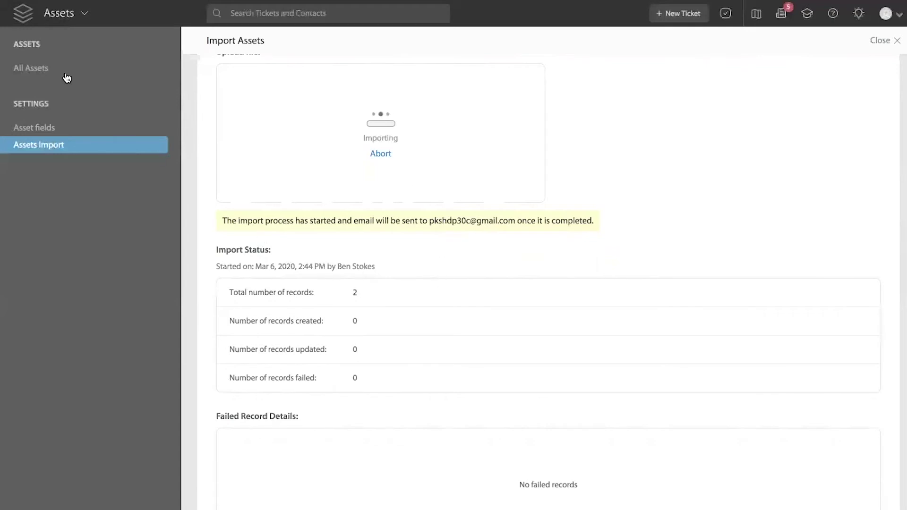
click(69, 21)
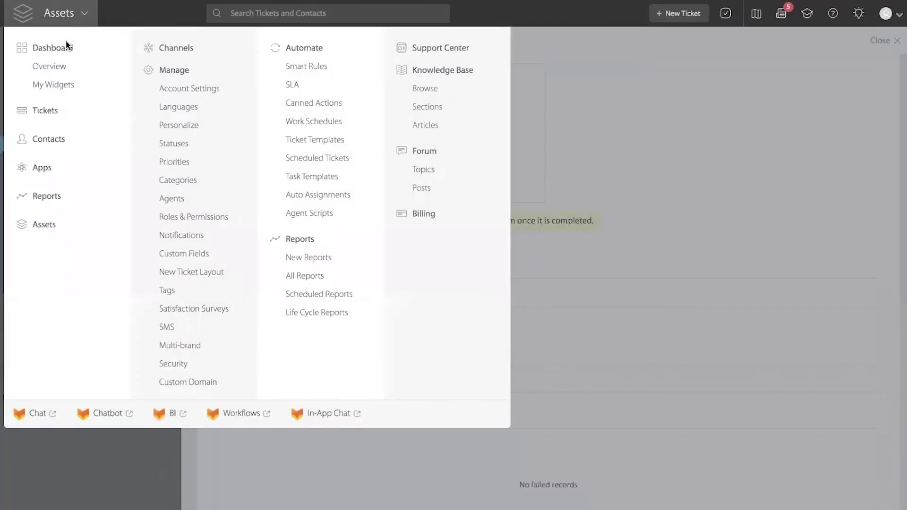
click(41, 228)
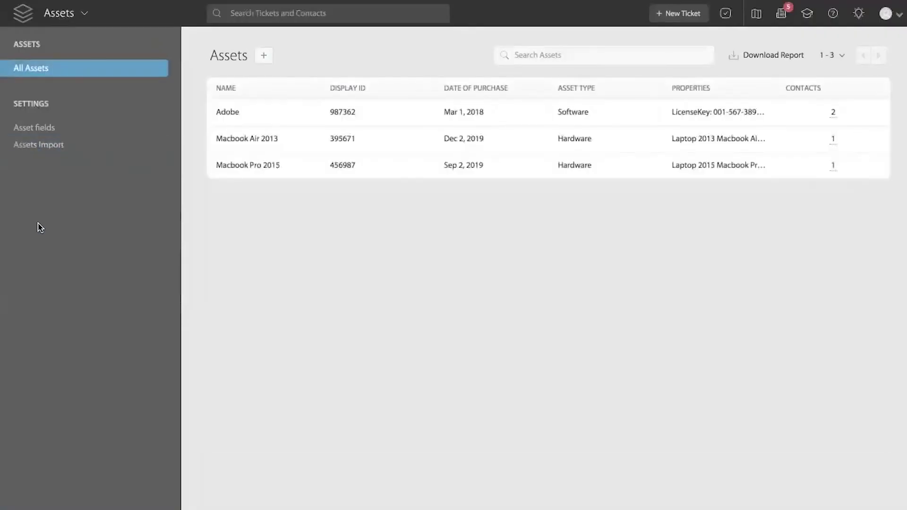
click(54, 146)
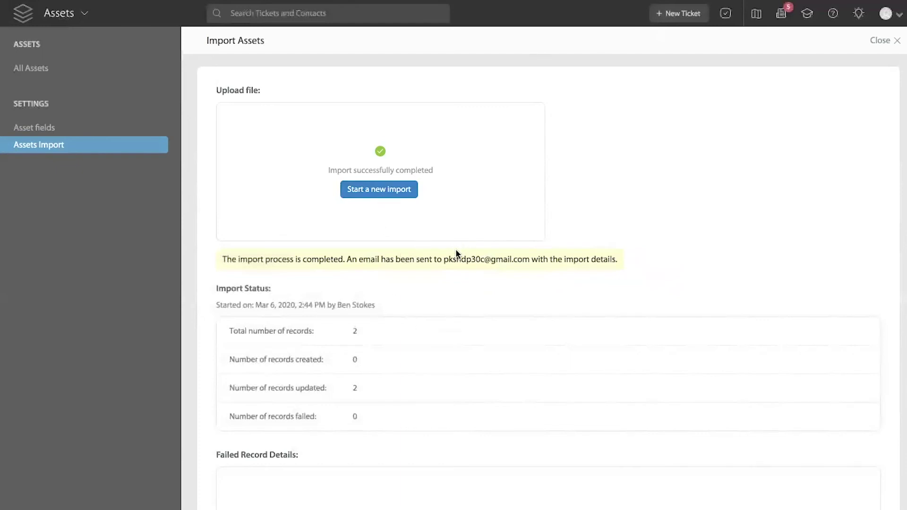
Step: Switch to Gmail and rerun the search for the IT Helpdesk's asset import e-mail
key(super+Tab)
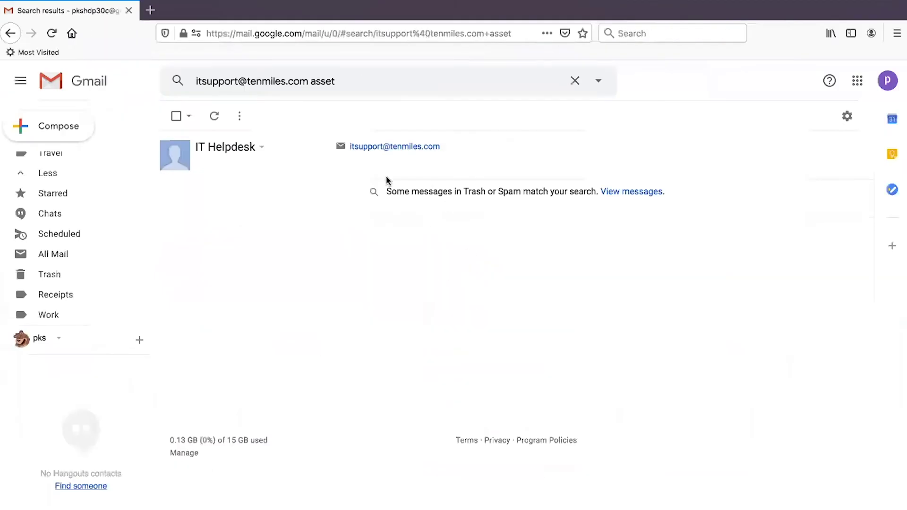
click(455, 84)
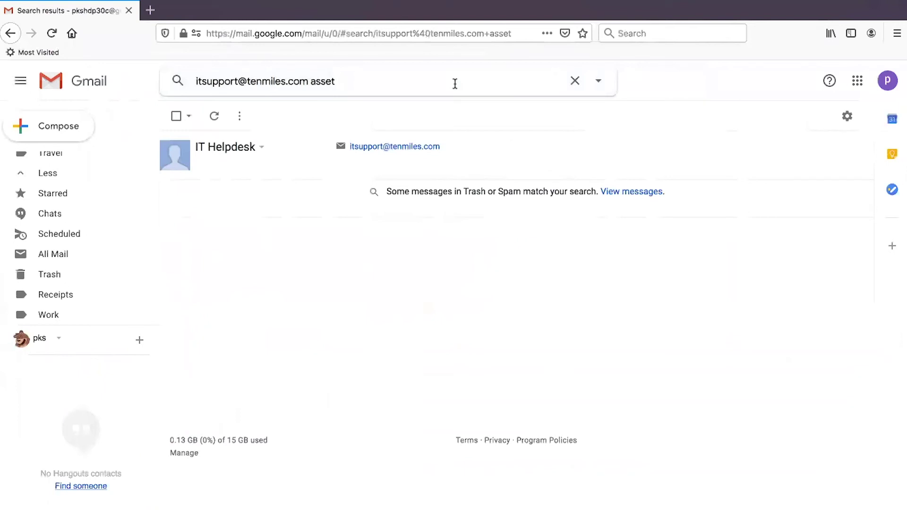
key(Return)
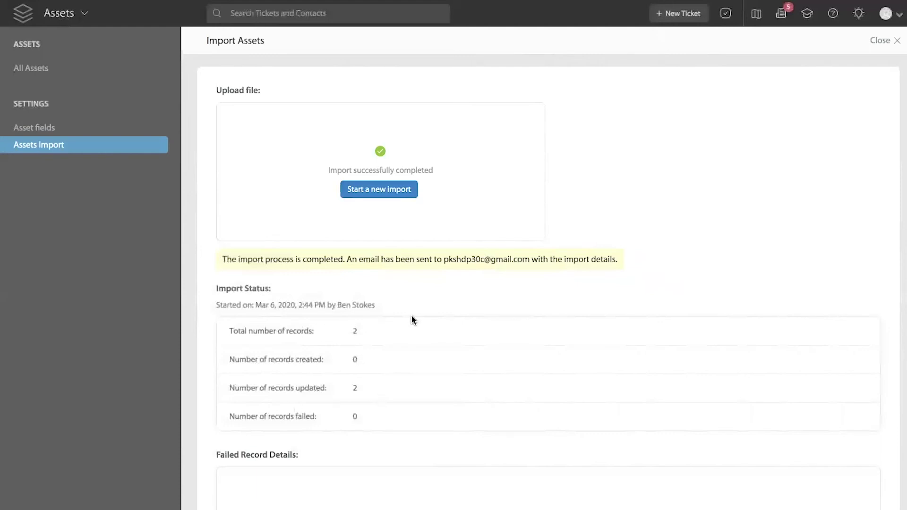
Step: Check the imported assets and their linked contacts in HappyFox's full asset list
click(90, 71)
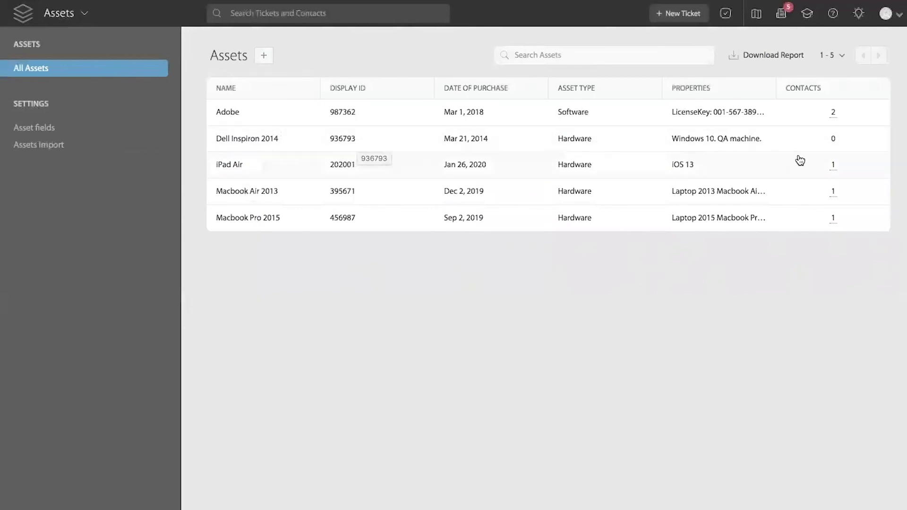
mouse_move(828, 167)
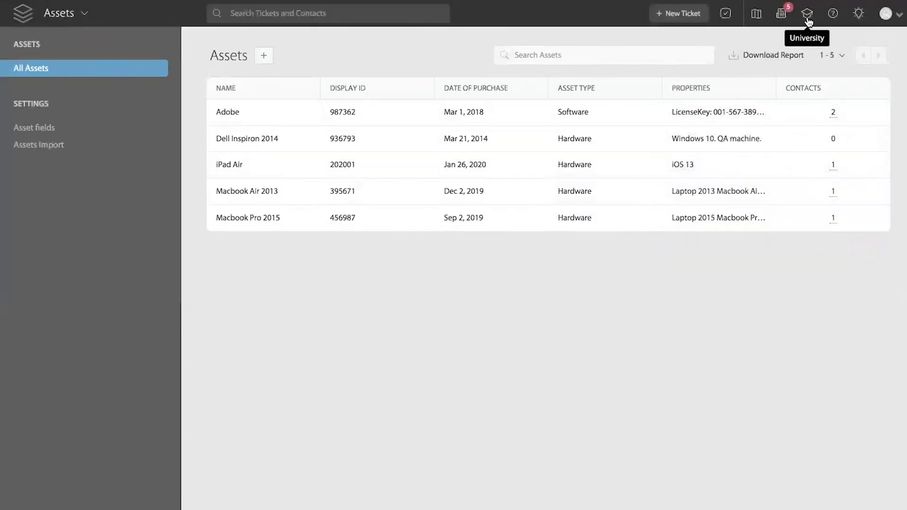
Step: View the HappyFox University getting-started guides and open the support center
click(808, 19)
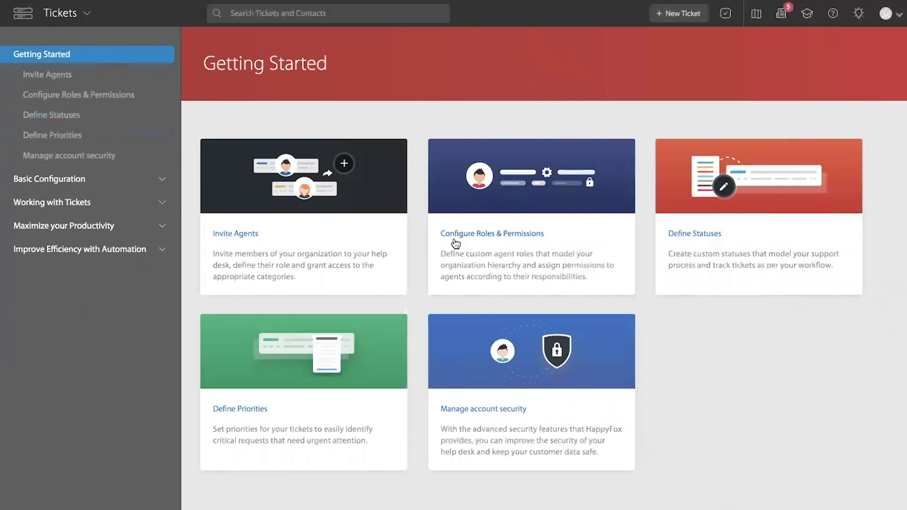
click(832, 14)
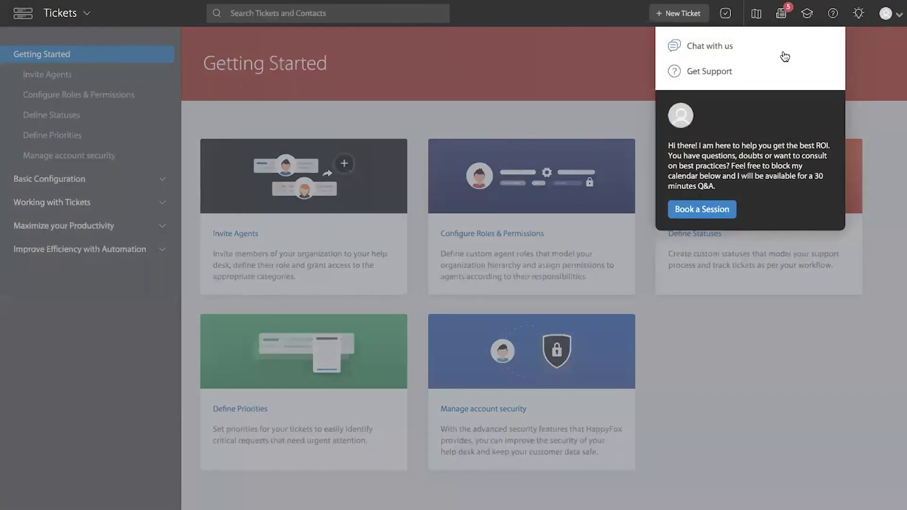
click(716, 72)
Step: Search the support center for "import asset" and read the article "Importing Assets from Spreadsheets"
click(429, 192)
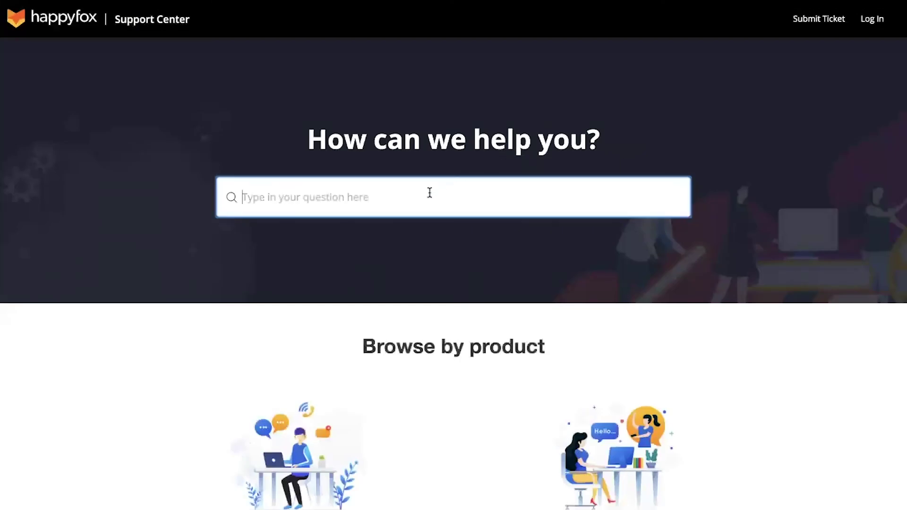
text(import aqs)
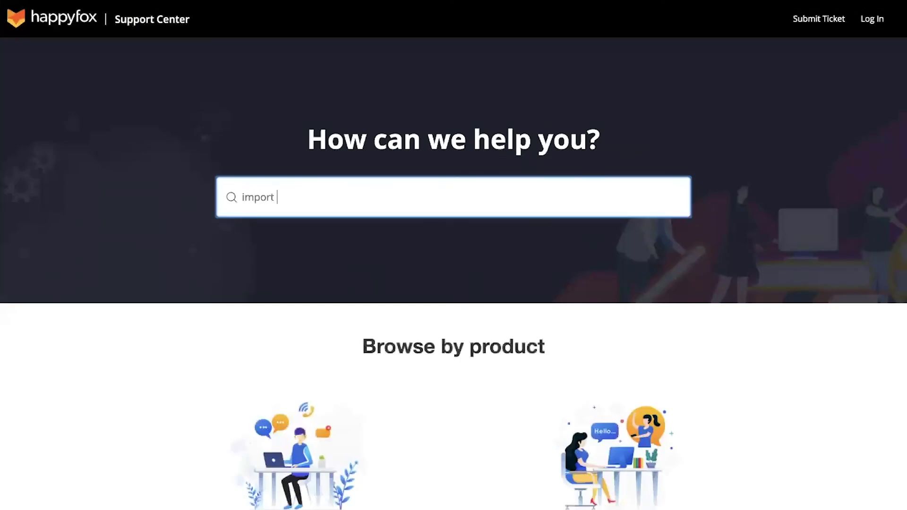
key(BackSpace)
key(BackSpace)
text(sset)
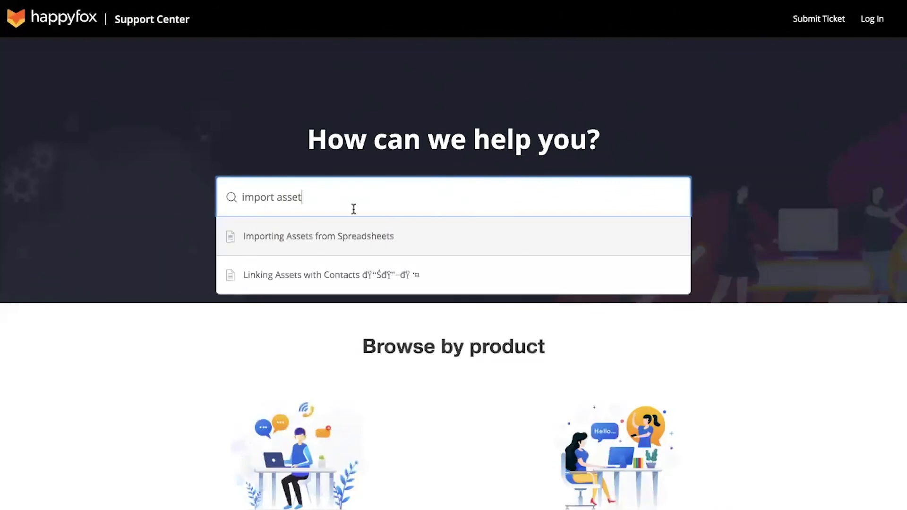
click(359, 238)
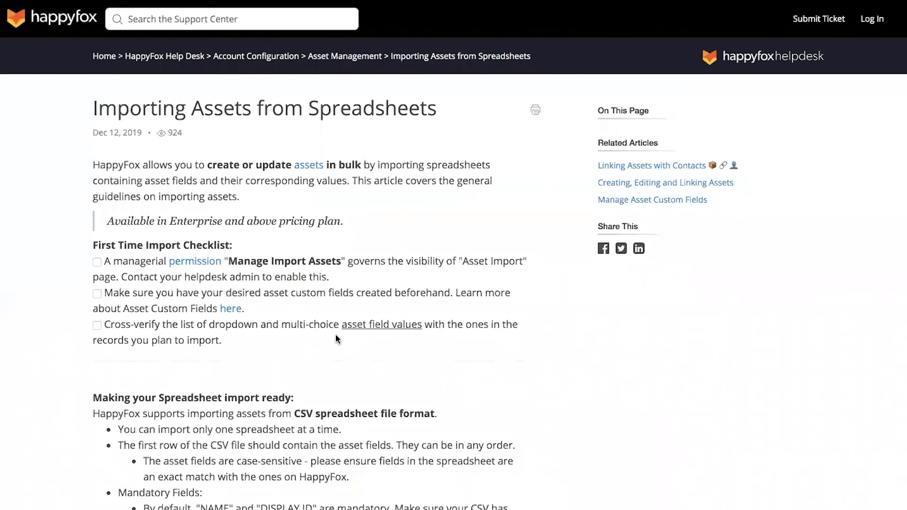
scroll(336, 333, down, 3)
scroll(336, 339, down, 15)
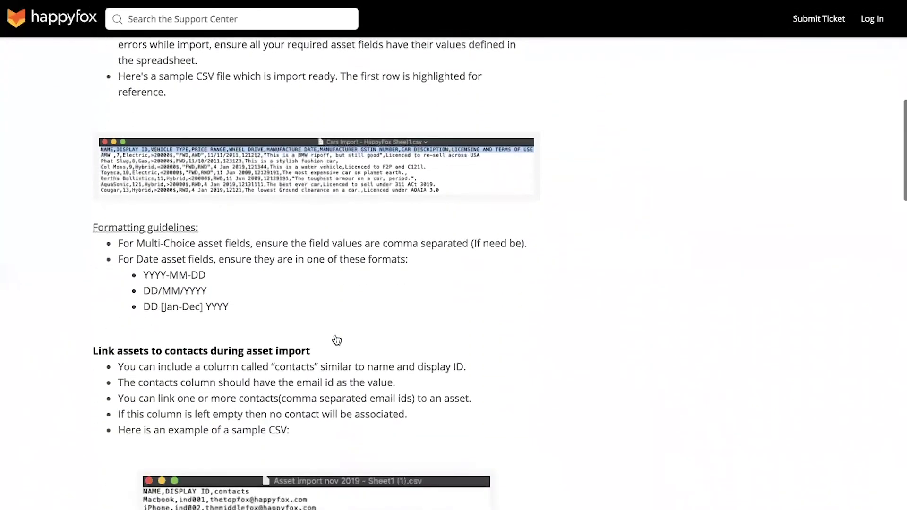
scroll(335, 335, down, 10)
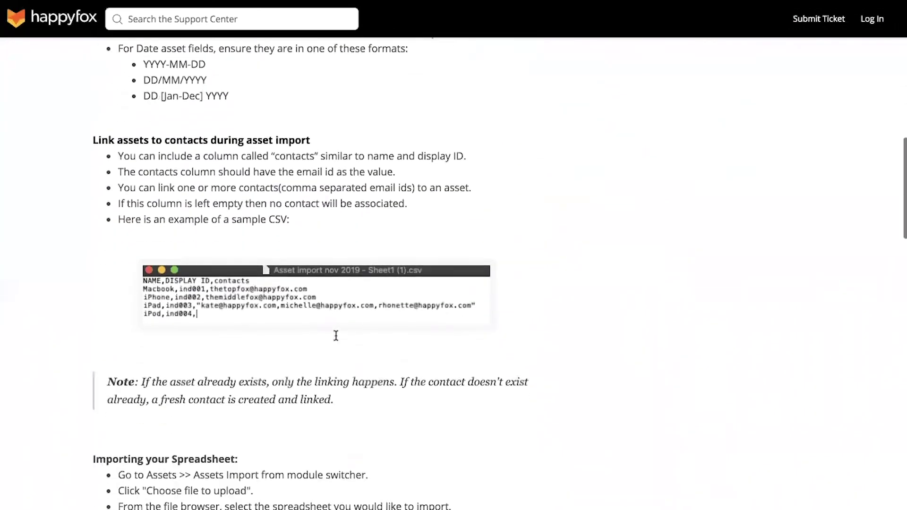
scroll(337, 338, down, 2)
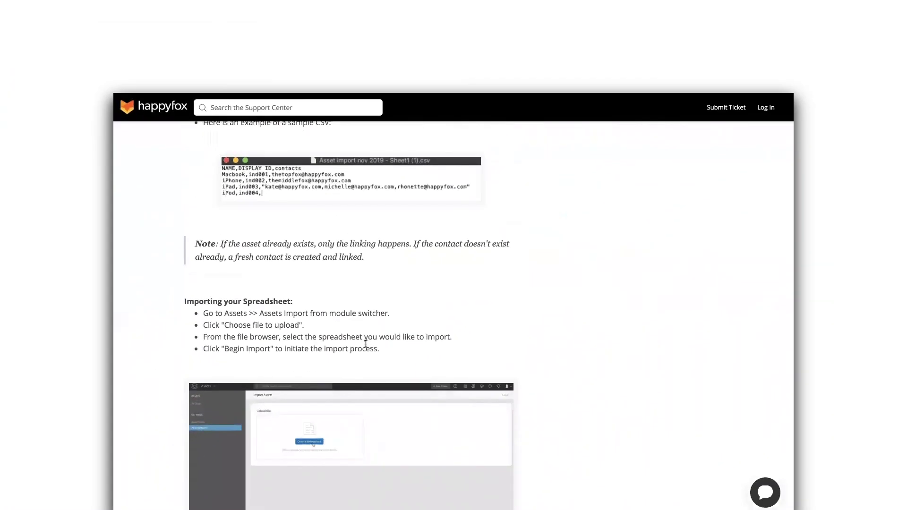